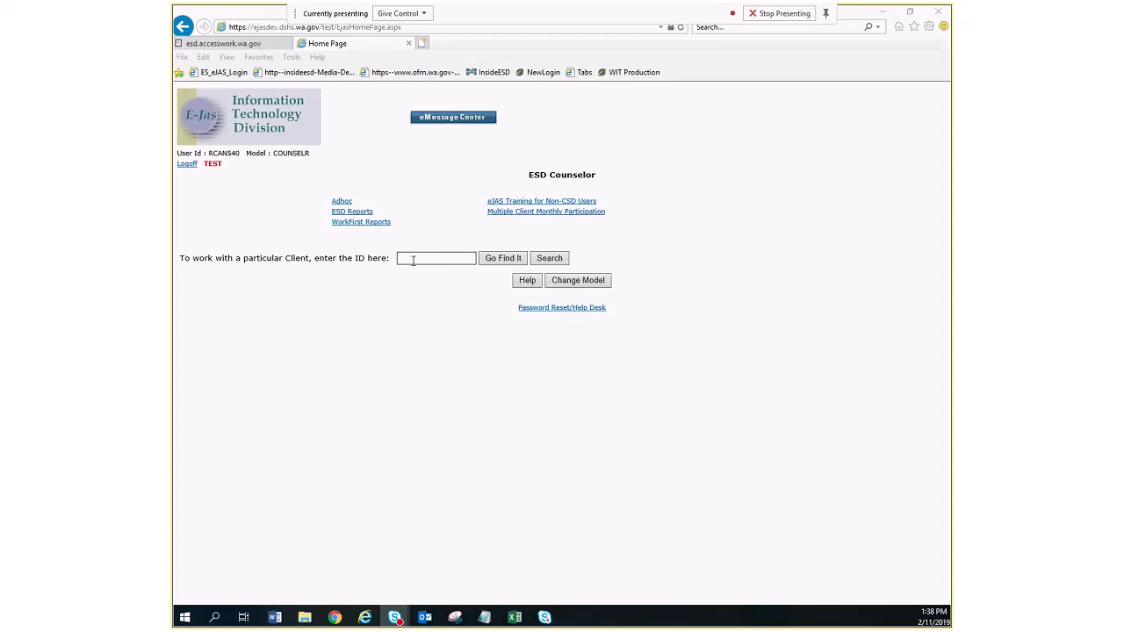
# - Look up the first client by ID number and start a new Auto-Pay request from the client's payments
pyautogui.click(413, 258)
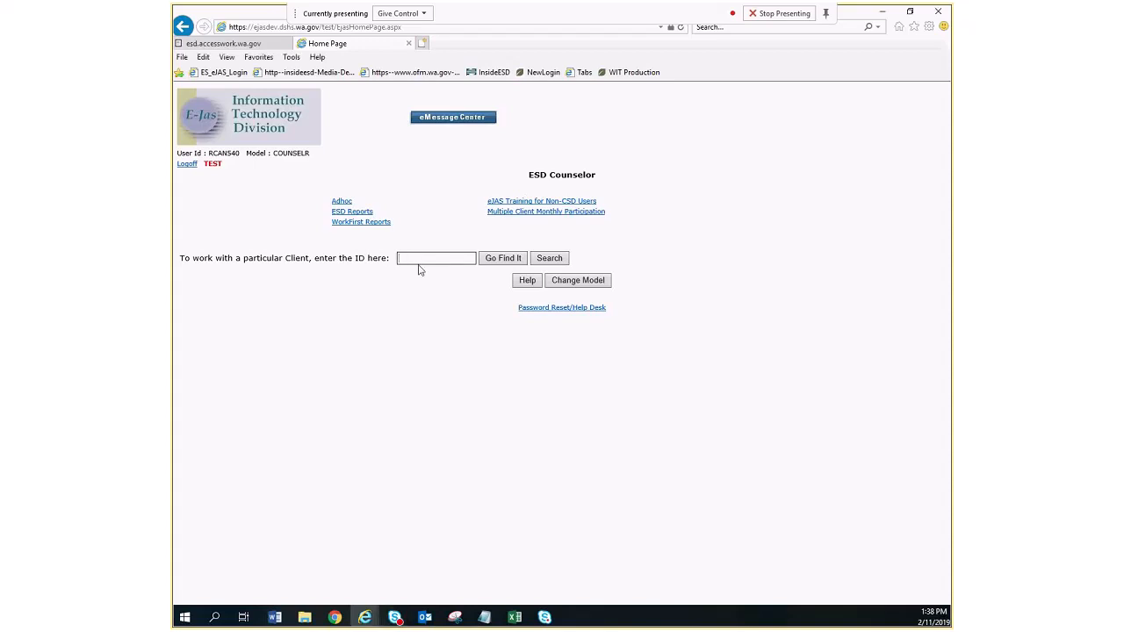
pyautogui.press('Return')
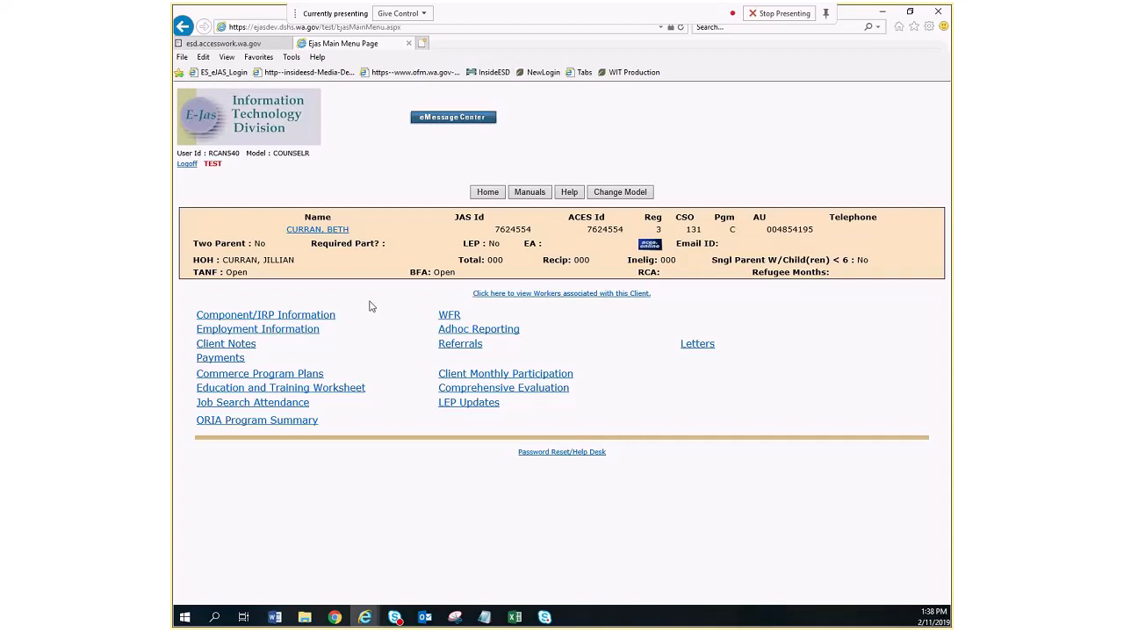
pyautogui.click(220, 358)
pyautogui.click(584, 355)
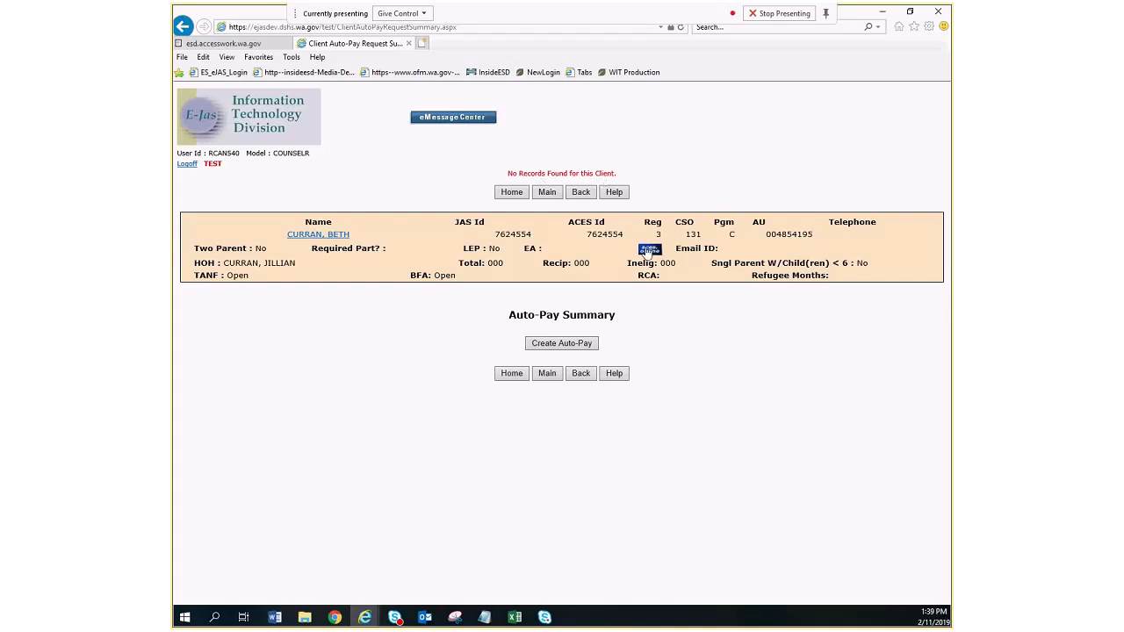
pyautogui.click(562, 344)
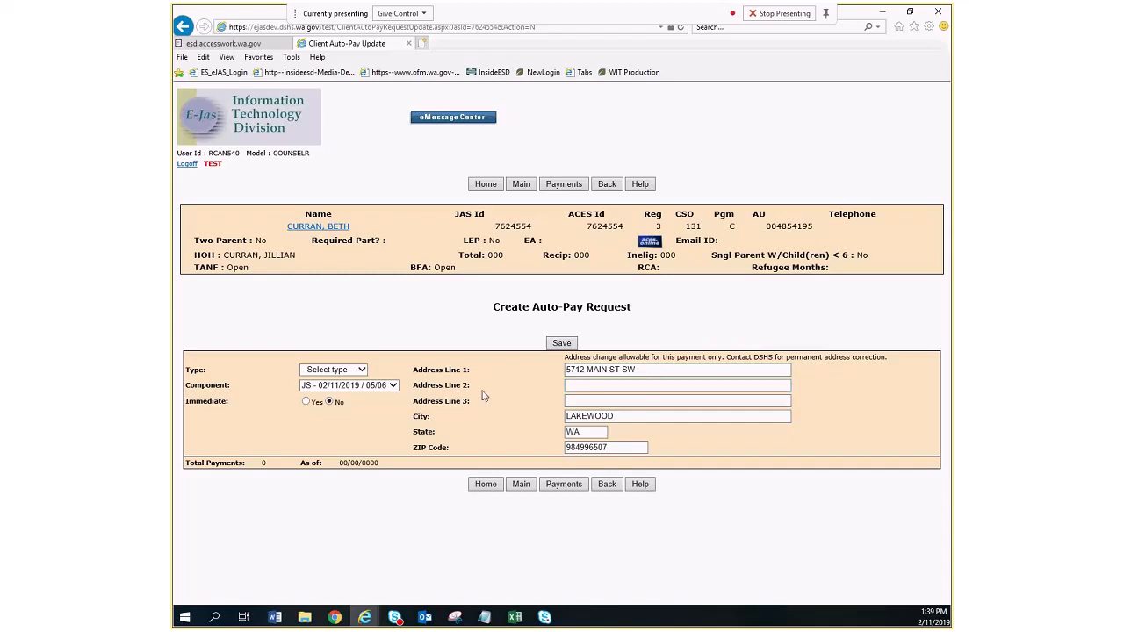
# - Try out the Immediate and Type options, and try to save the Auto-Pay request with no type selected
pyautogui.click(306, 402)
pyautogui.click(329, 403)
pyautogui.click(362, 370)
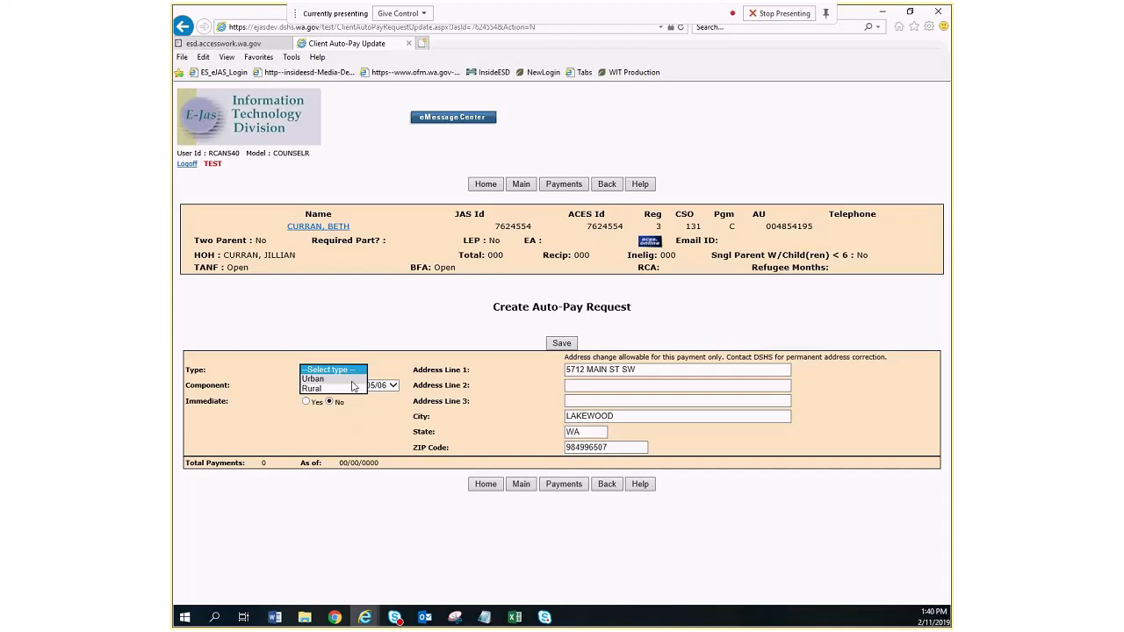
pyautogui.click(350, 378)
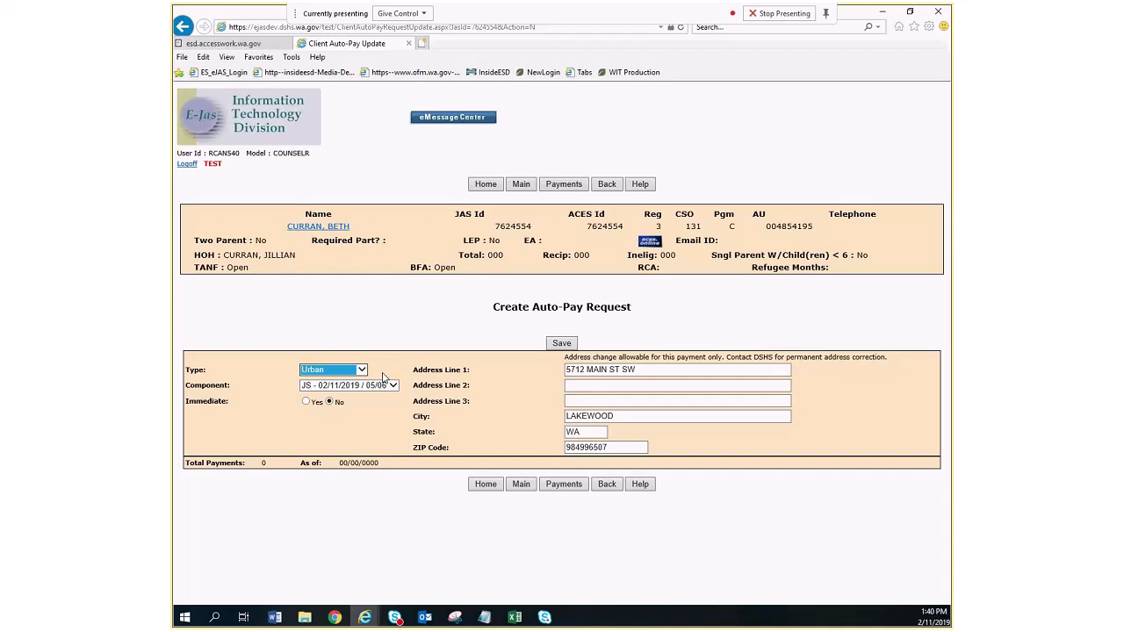
pyautogui.click(361, 371)
pyautogui.click(340, 380)
pyautogui.click(362, 371)
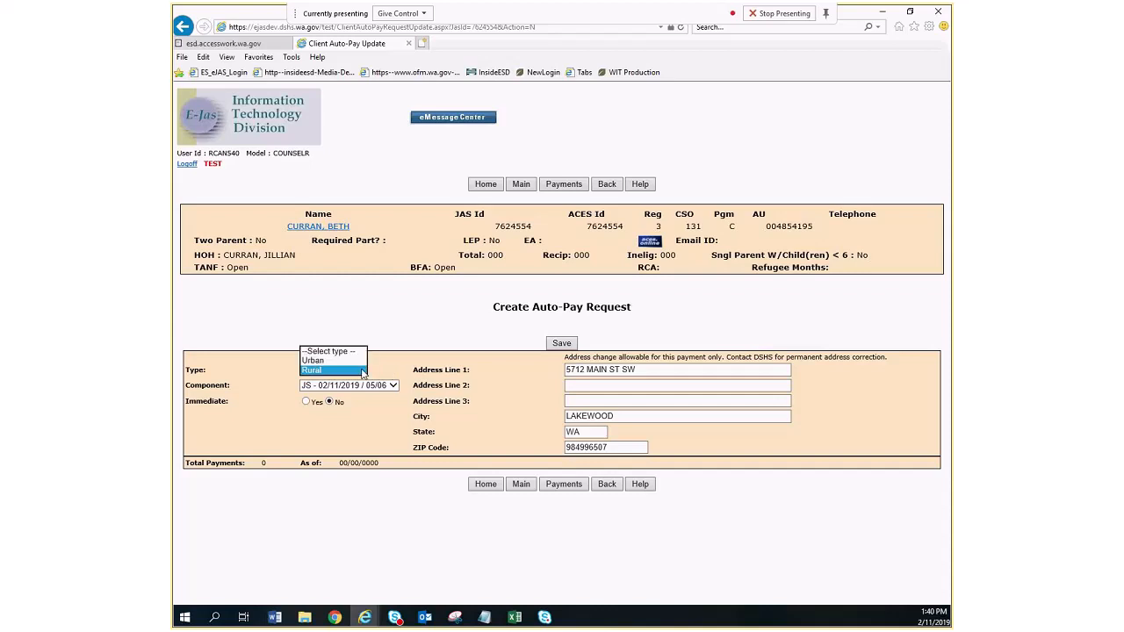
pyautogui.click(346, 352)
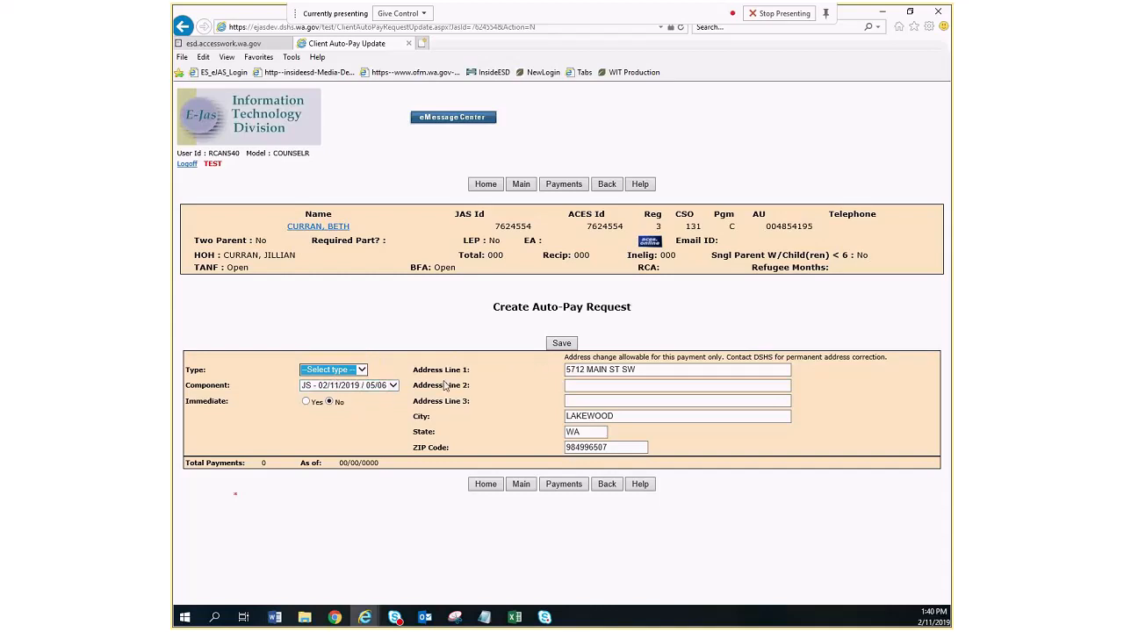
pyautogui.click(560, 344)
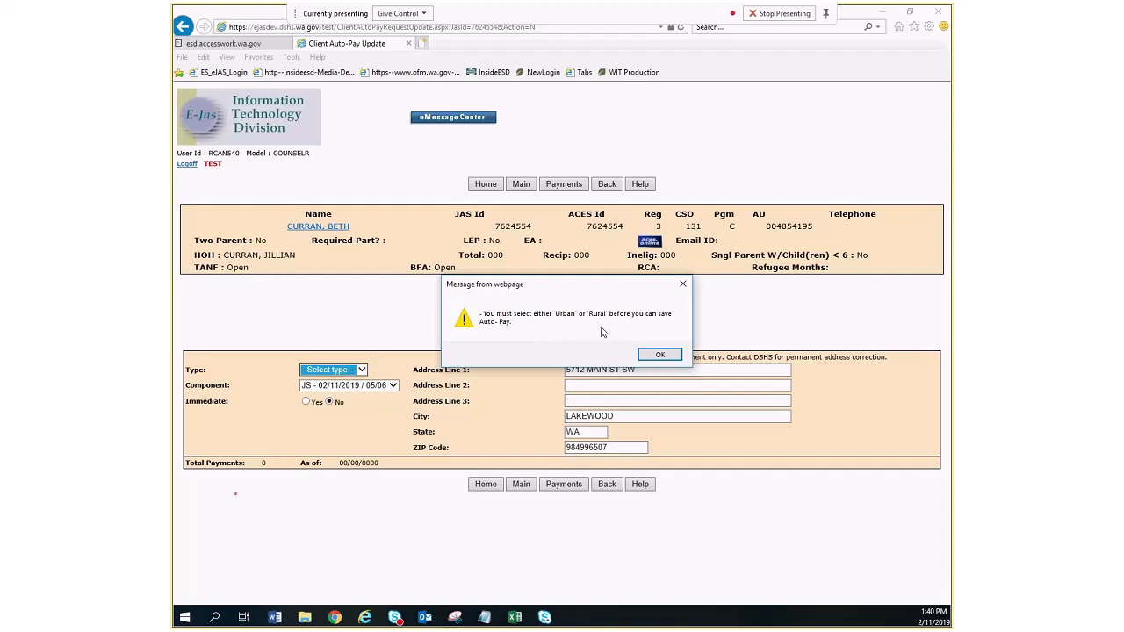
pyautogui.click(660, 355)
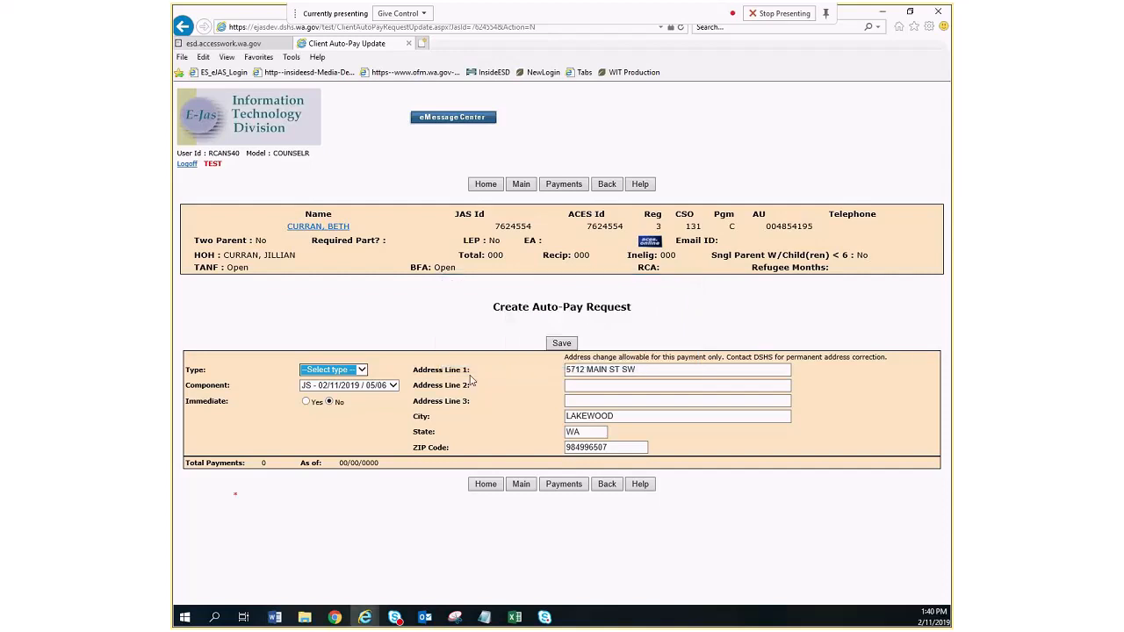
# - Set the Auto-Pay request's type to Urban and save the request
pyautogui.click(361, 370)
pyautogui.click(339, 380)
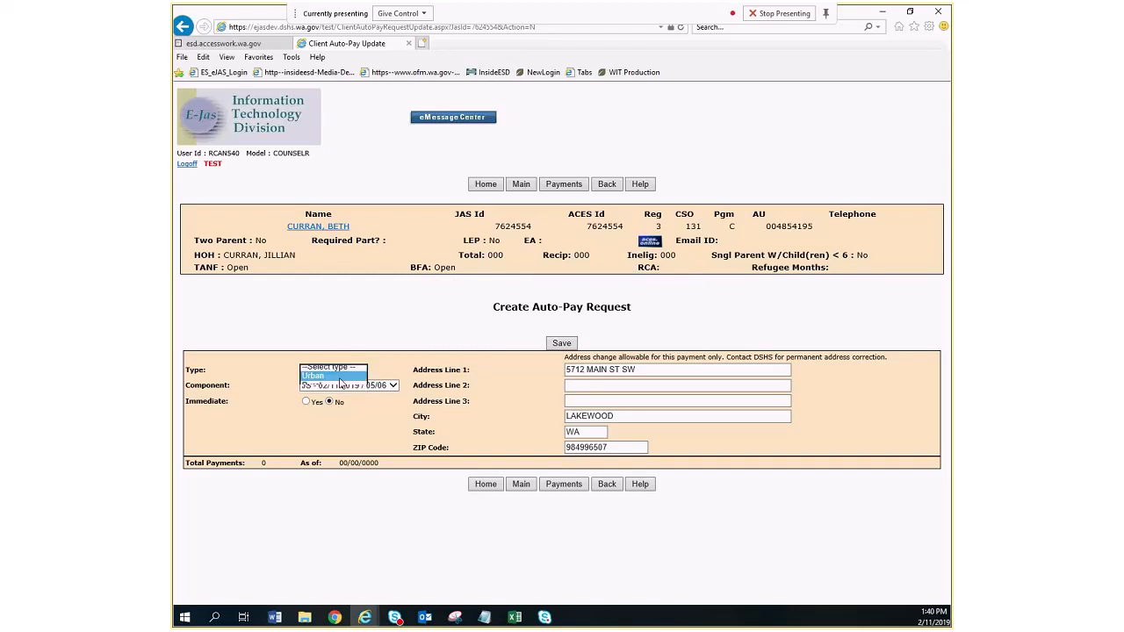
pyautogui.click(562, 344)
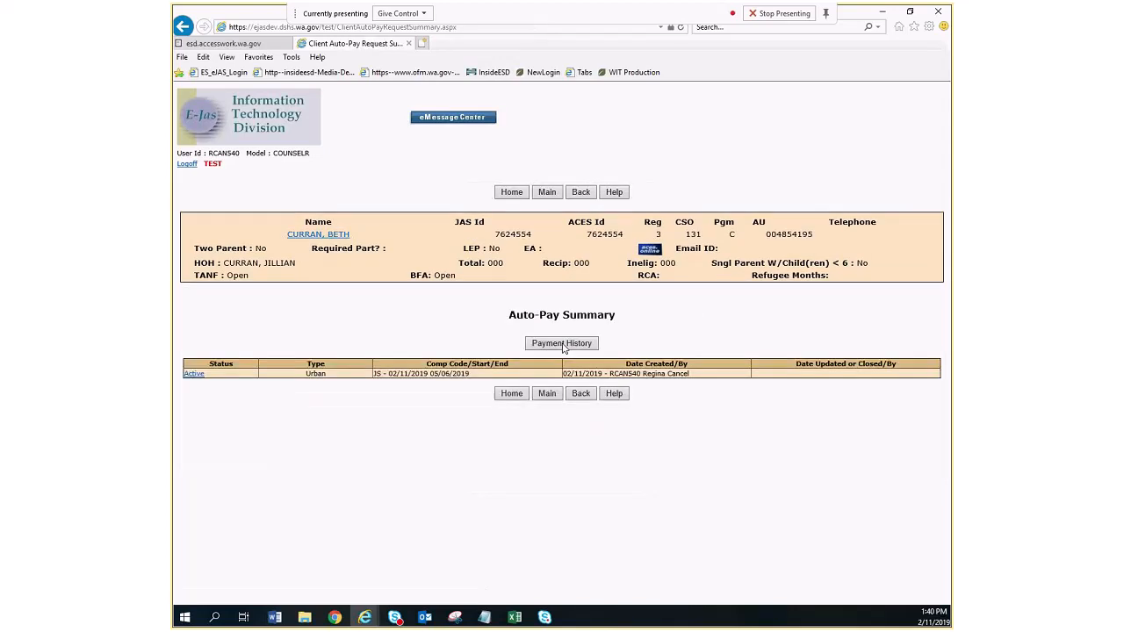
# - Open the active Auto-Pay request for updating and try to save it with the type kept as Urban
pyautogui.click(194, 376)
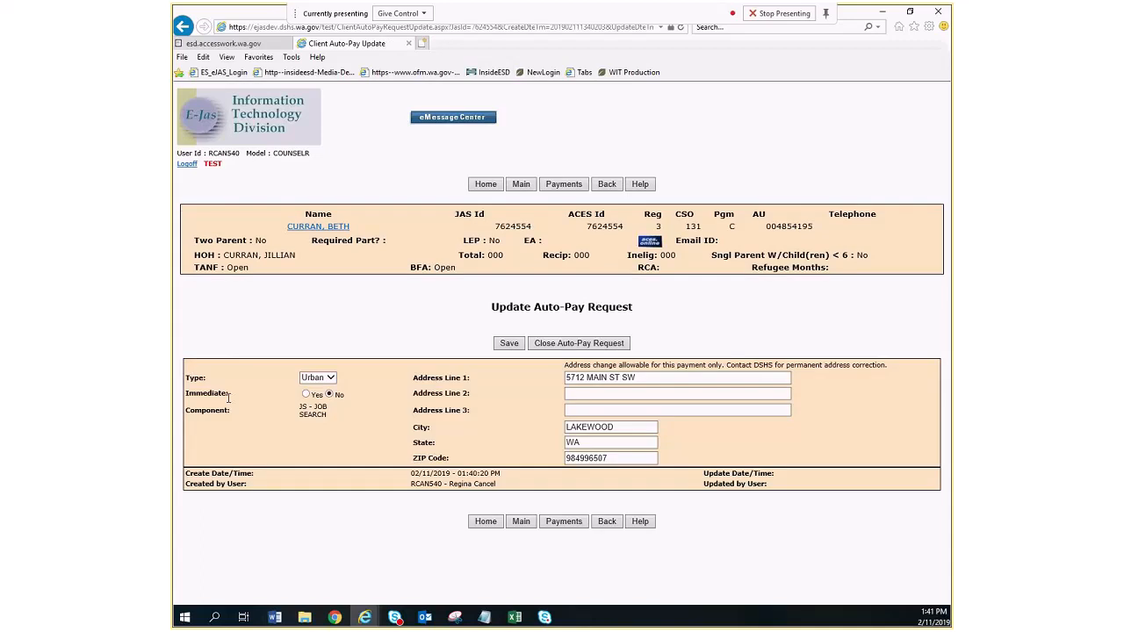
pyautogui.click(330, 379)
pyautogui.click(331, 383)
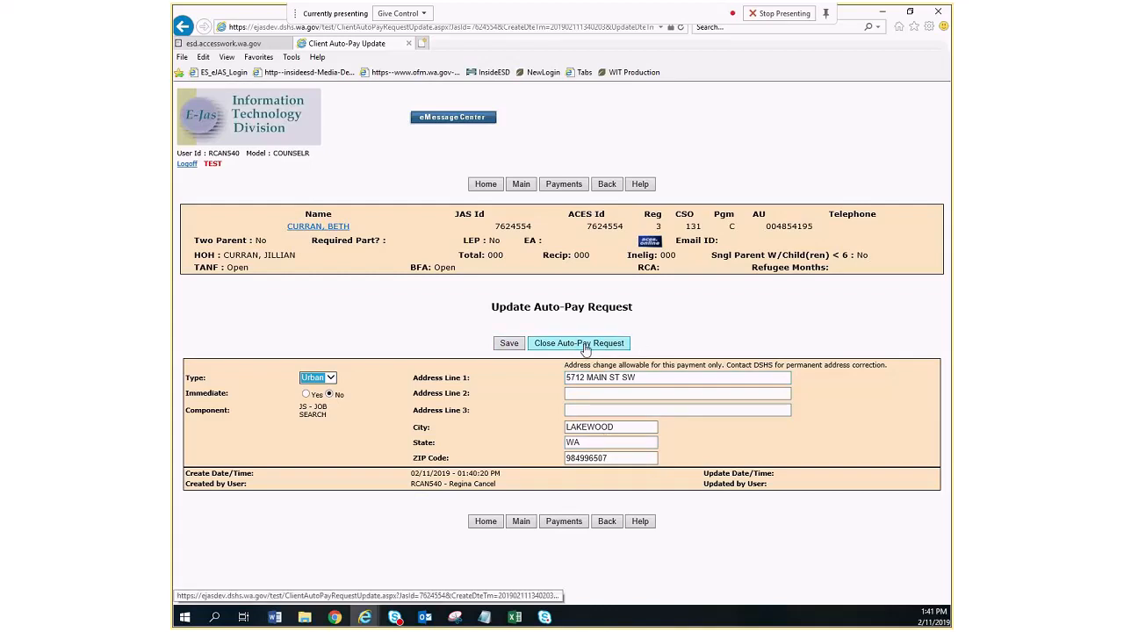
pyautogui.click(510, 344)
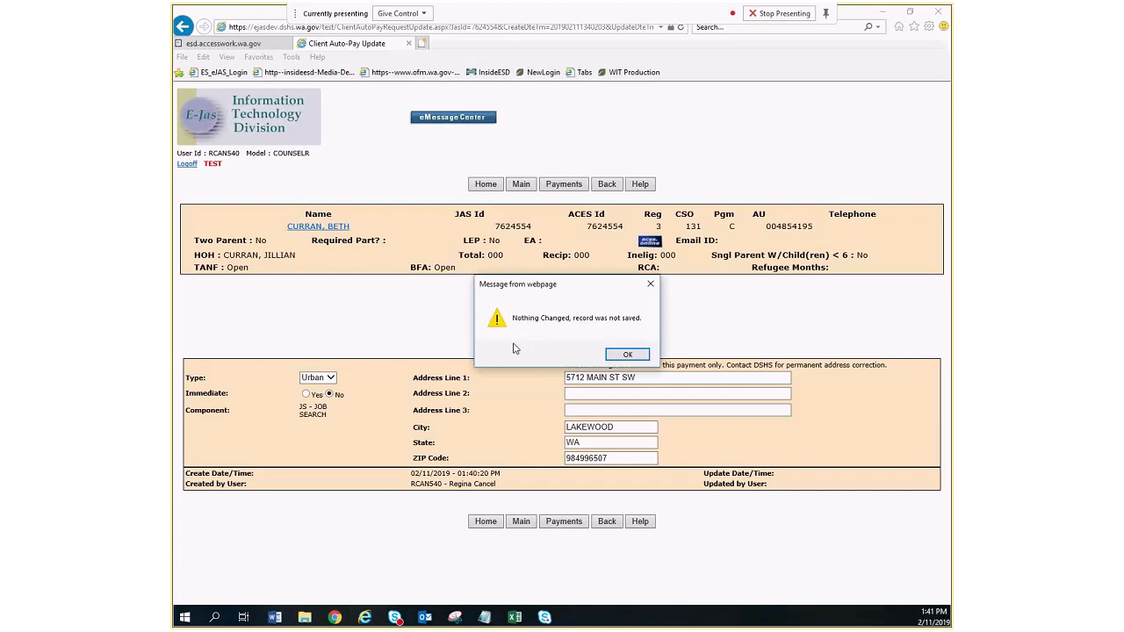
pyautogui.click(626, 352)
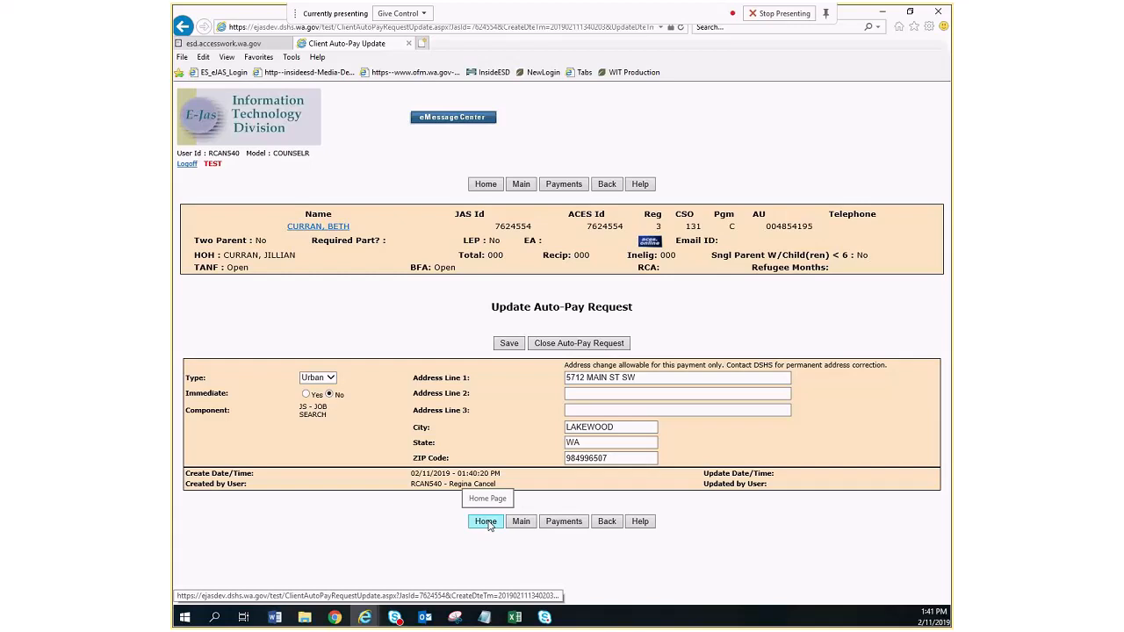
# - Open the Auto-Pay help document in a maximized window, skim its topics, and close it
pyautogui.click(639, 521)
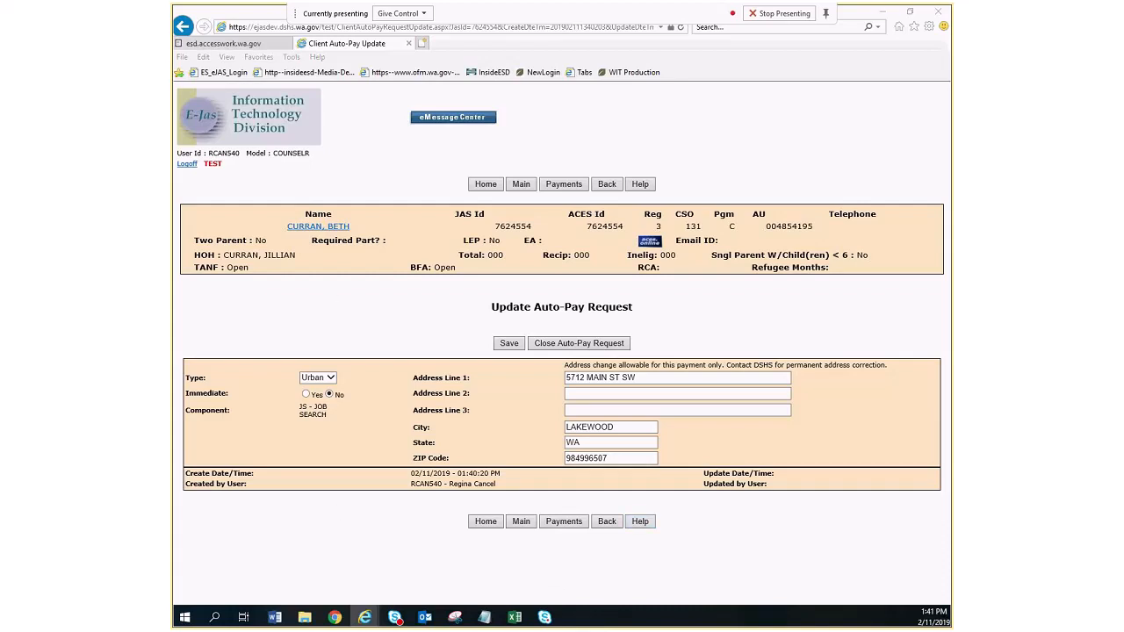
pyautogui.moveTo(165, 164); pyautogui.dragTo(759, 106)
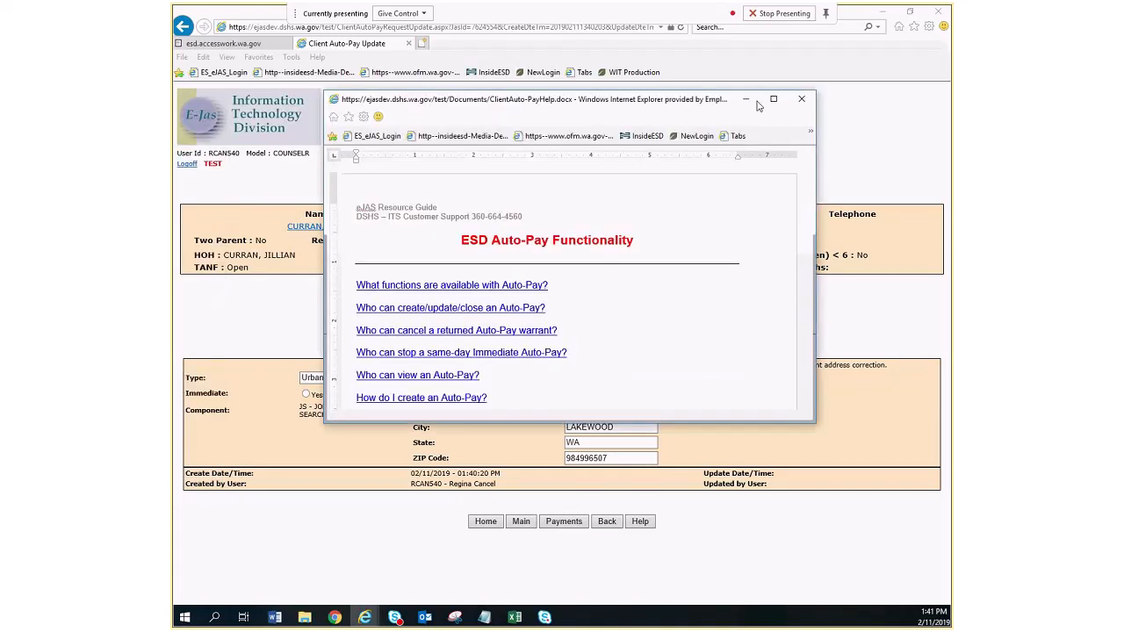
pyautogui.click(773, 99)
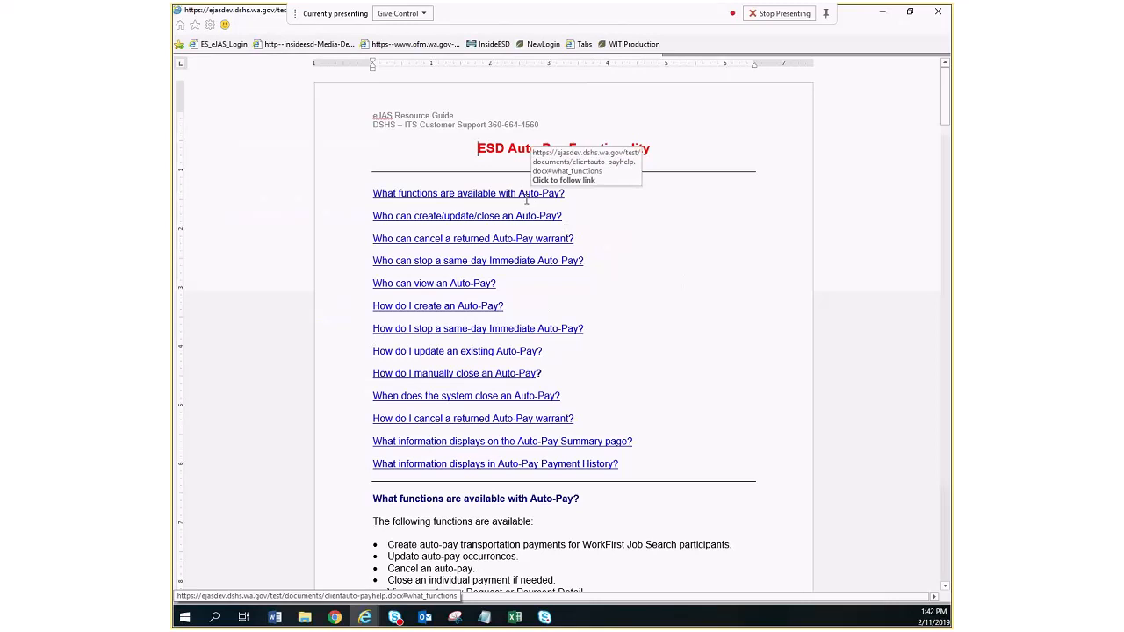
pyautogui.scroll(-4, 582, 243)
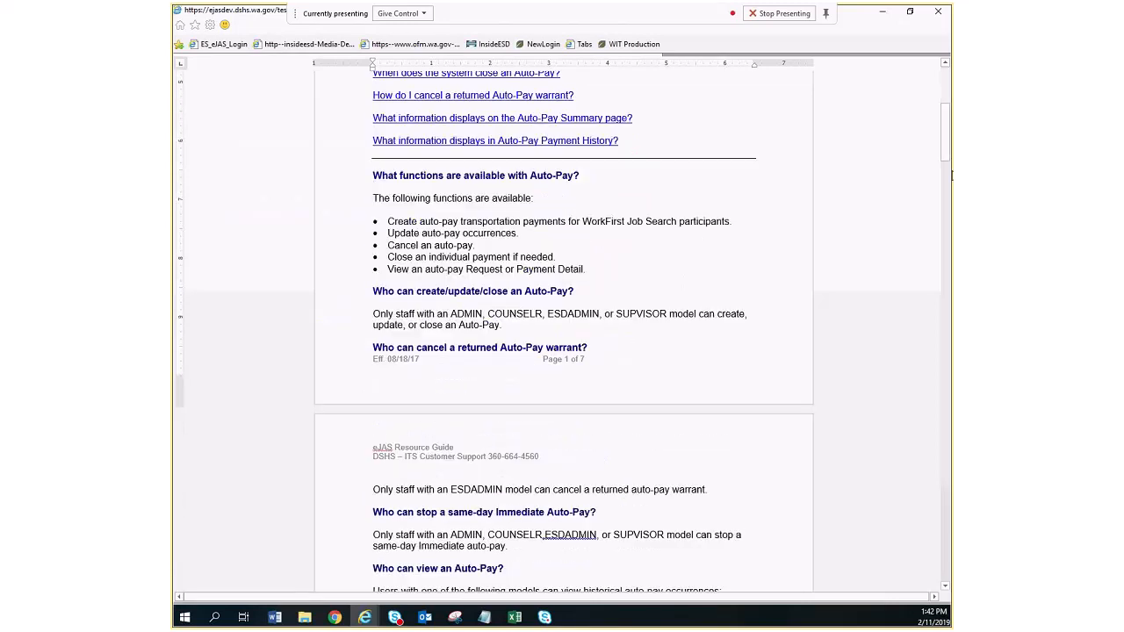
pyautogui.moveTo(946, 154); pyautogui.dragTo(905, 93)
pyautogui.click(938, 11)
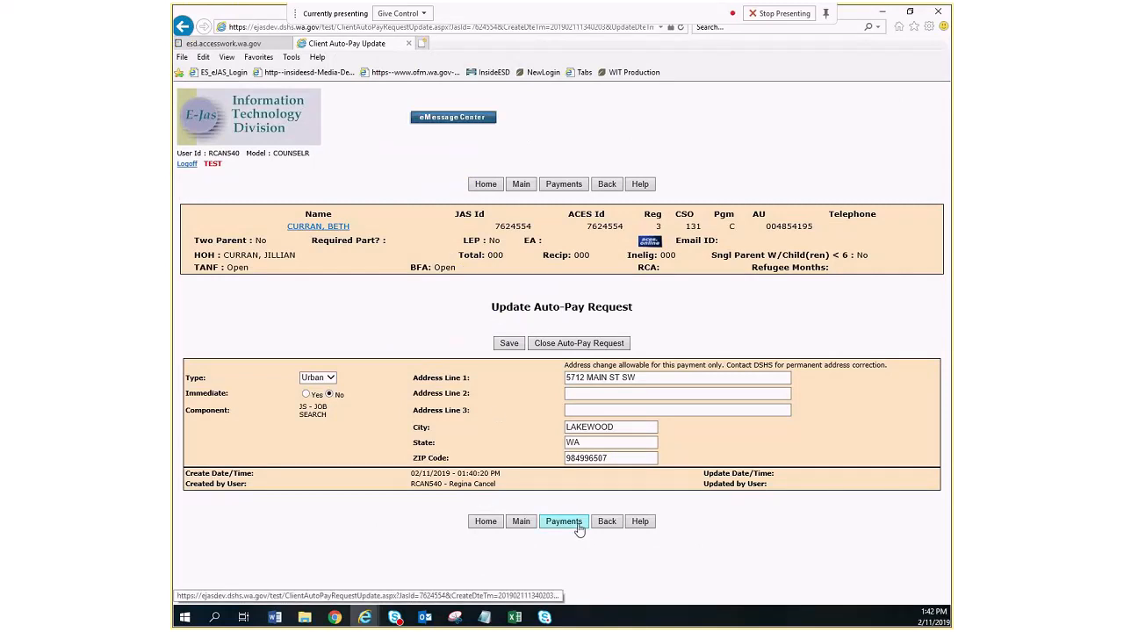
# - Return to the home page, look up the second client by ID number, and open that client's Auto-Pay summary
pyautogui.click(607, 523)
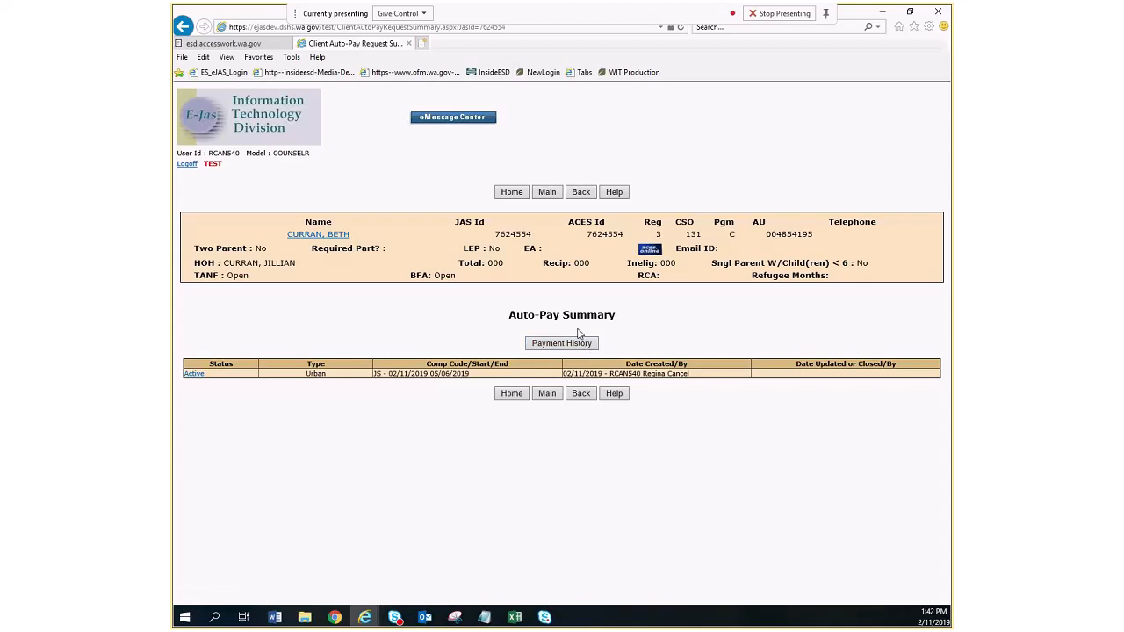
pyautogui.click(525, 194)
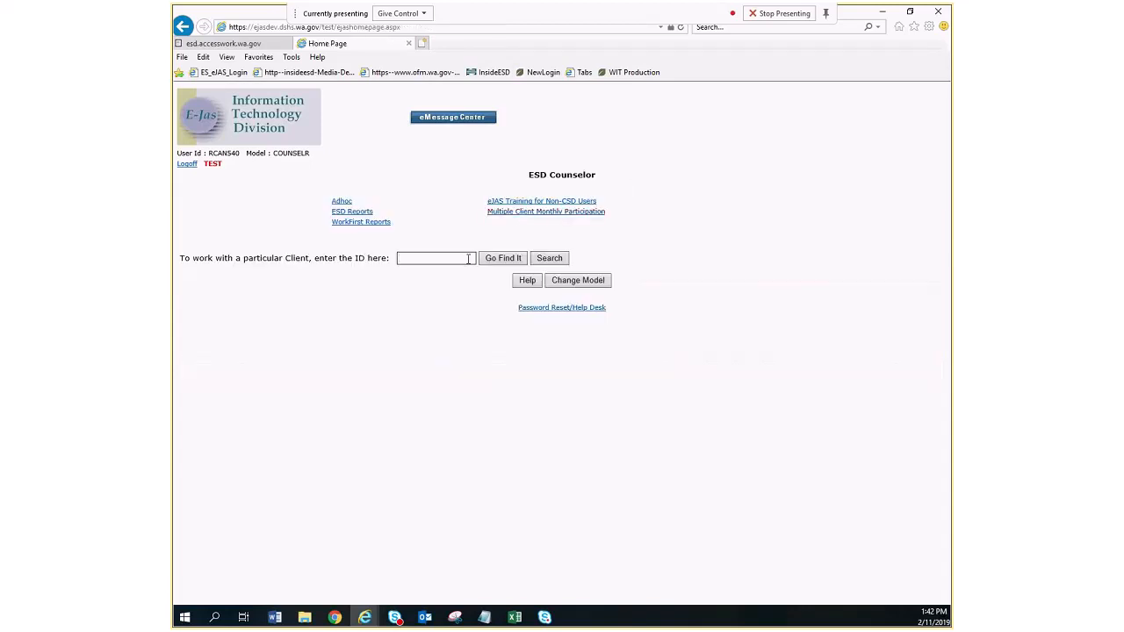
pyautogui.press('Return')
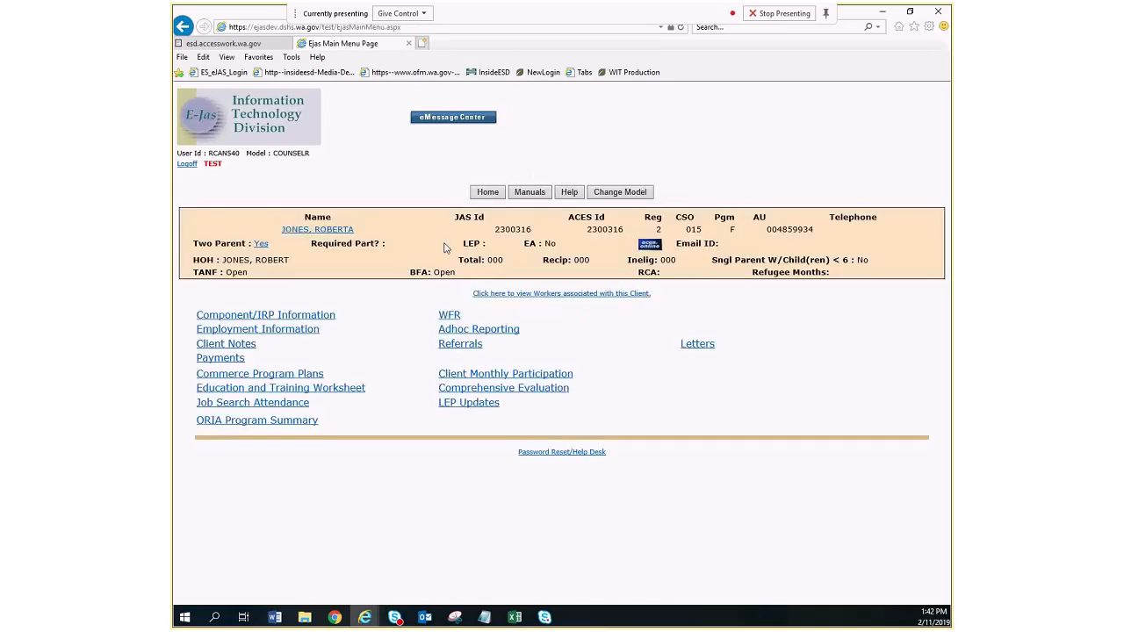
pyautogui.click(220, 357)
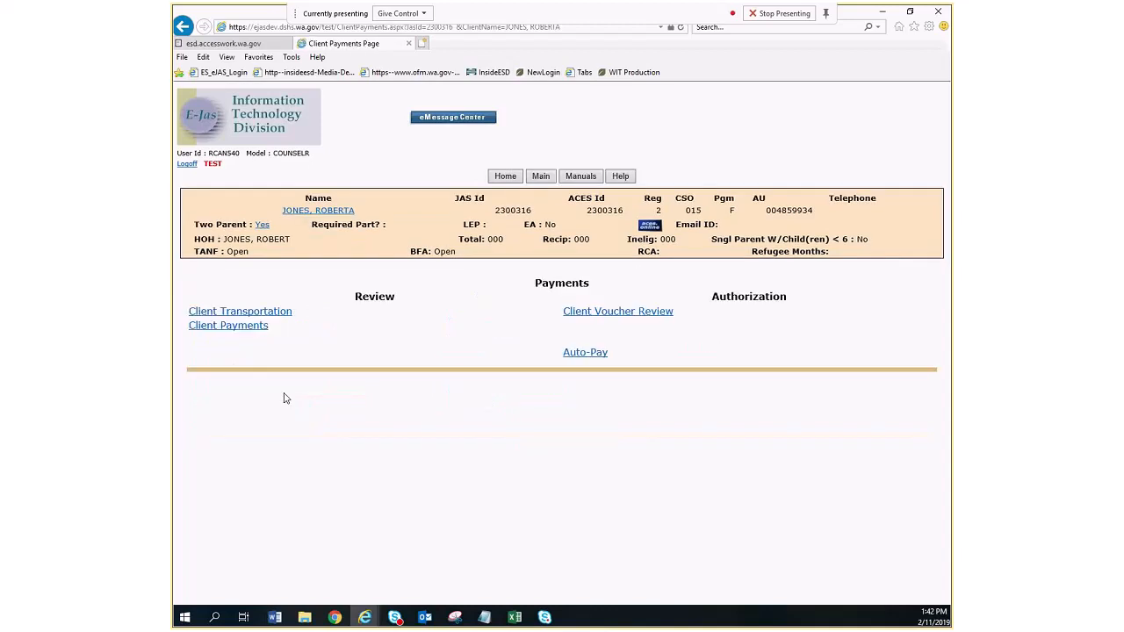
pyautogui.click(572, 352)
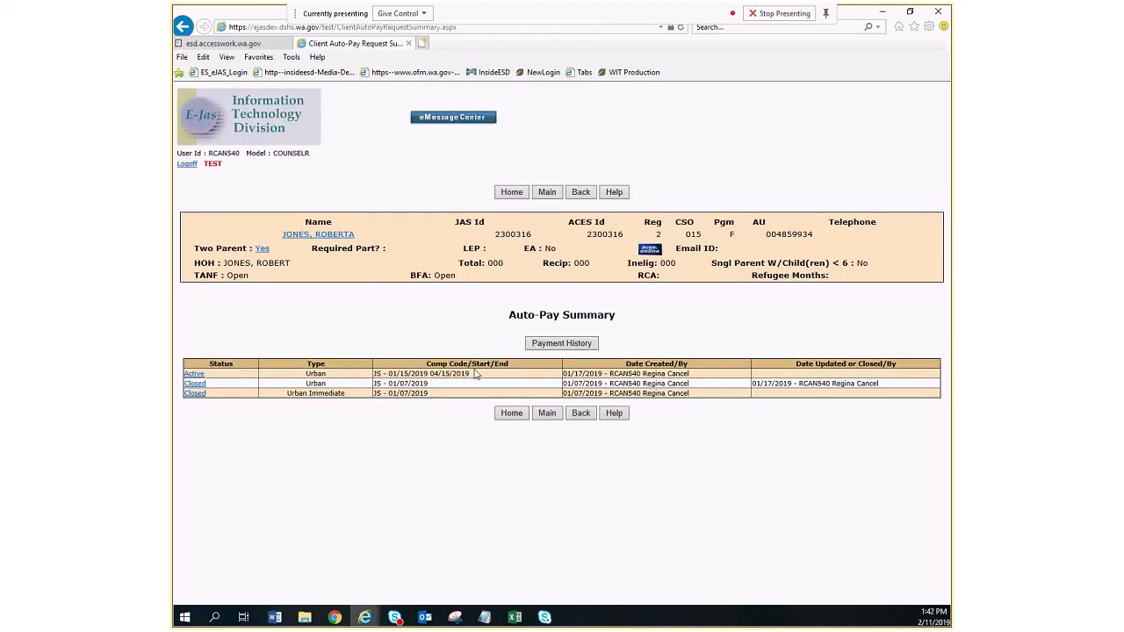
# - View the detail of the payment processed 01/09/2019 in the Auto-Pay payment history and return to the summary
pyautogui.click(553, 345)
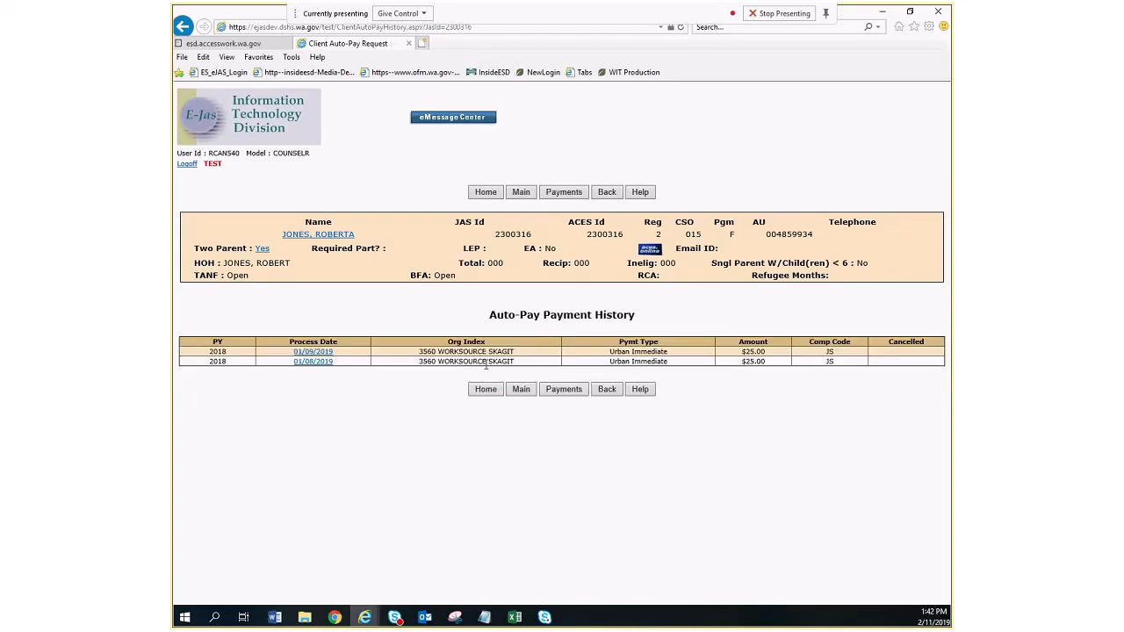
pyautogui.click(324, 352)
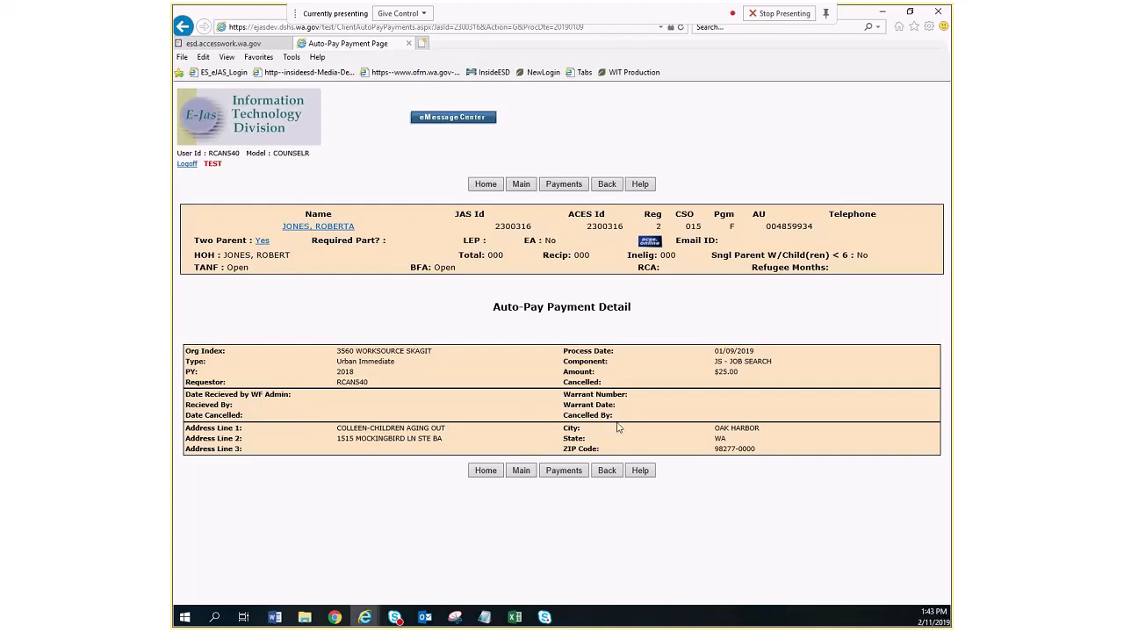
pyautogui.click(568, 475)
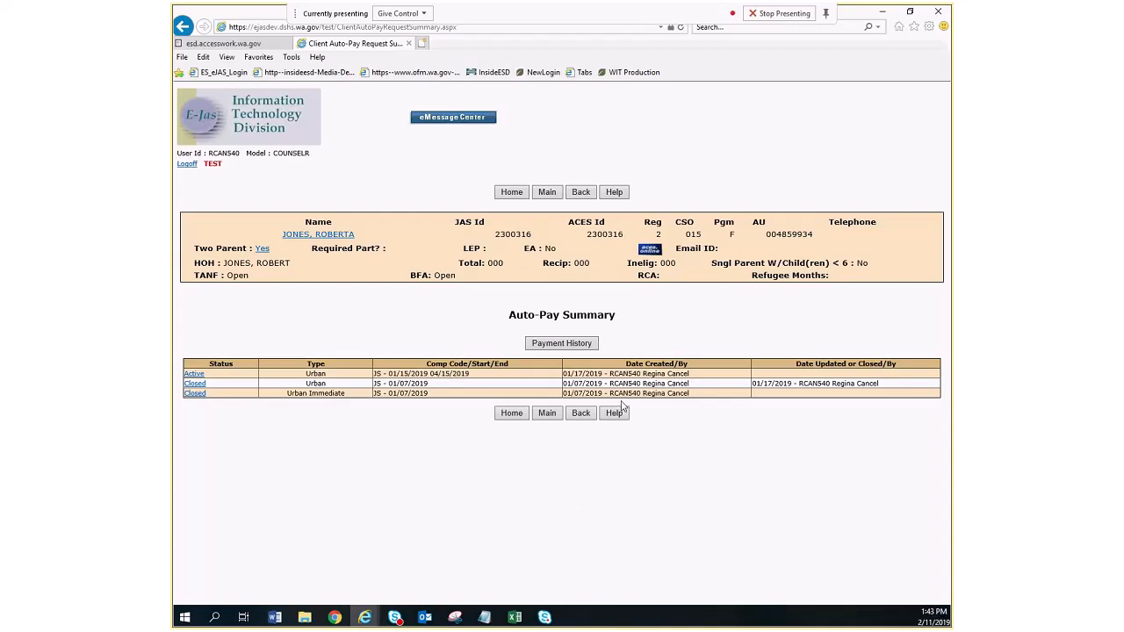
# - Open the client's notes from the main menu and view the auto payment linked in the 01/17/2019 Auto-Pay Created note
pyautogui.click(574, 413)
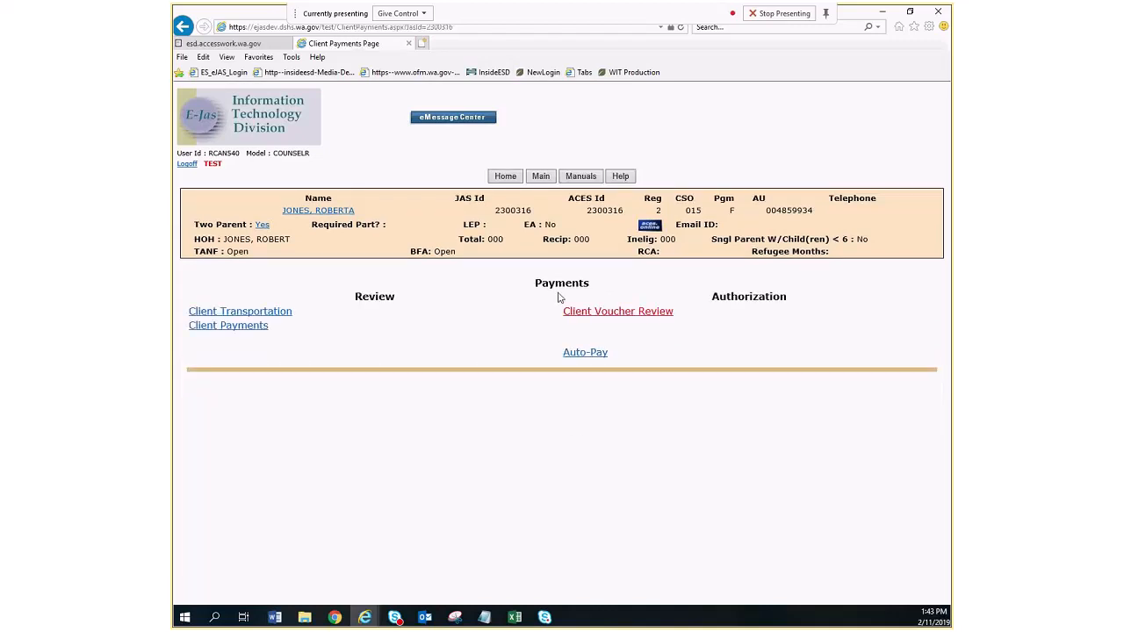
pyautogui.click(540, 176)
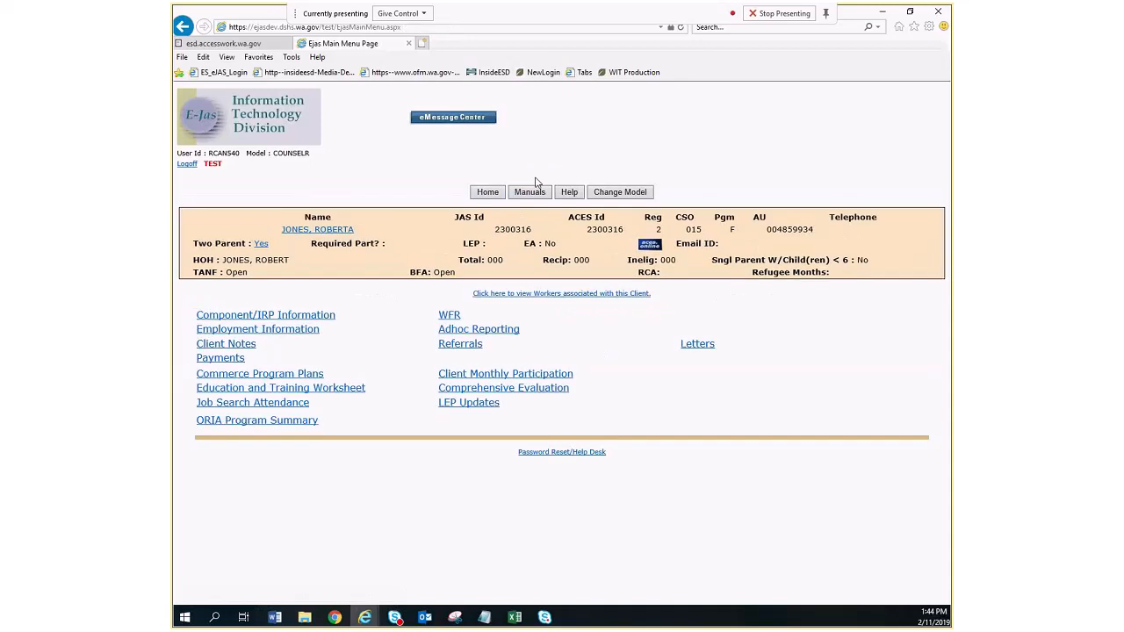
pyautogui.click(230, 344)
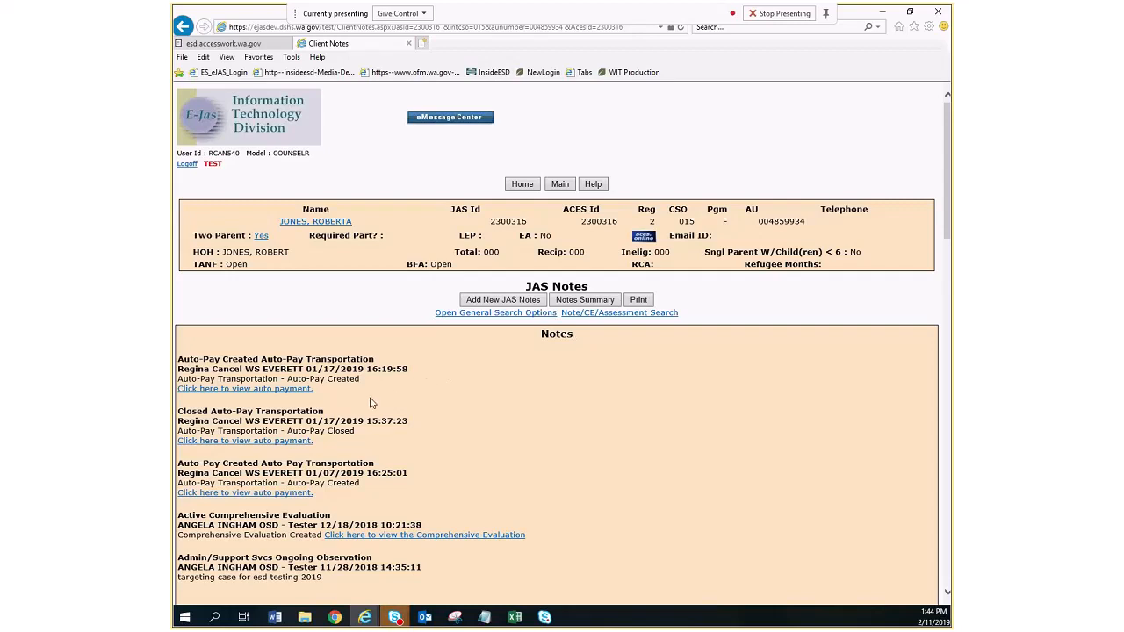
pyautogui.click(273, 392)
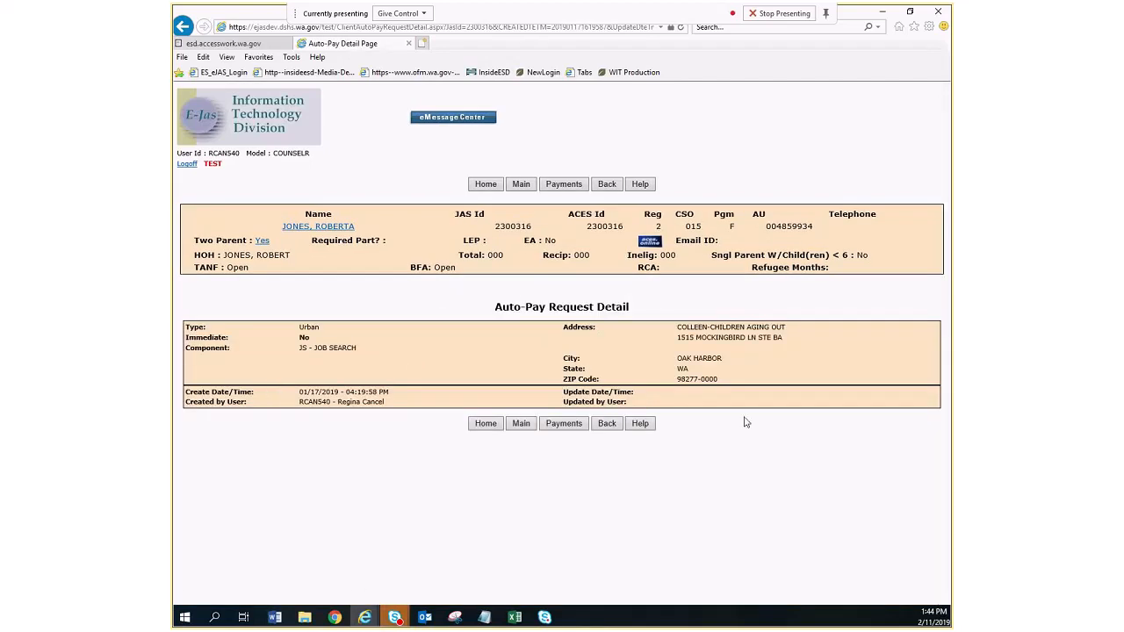